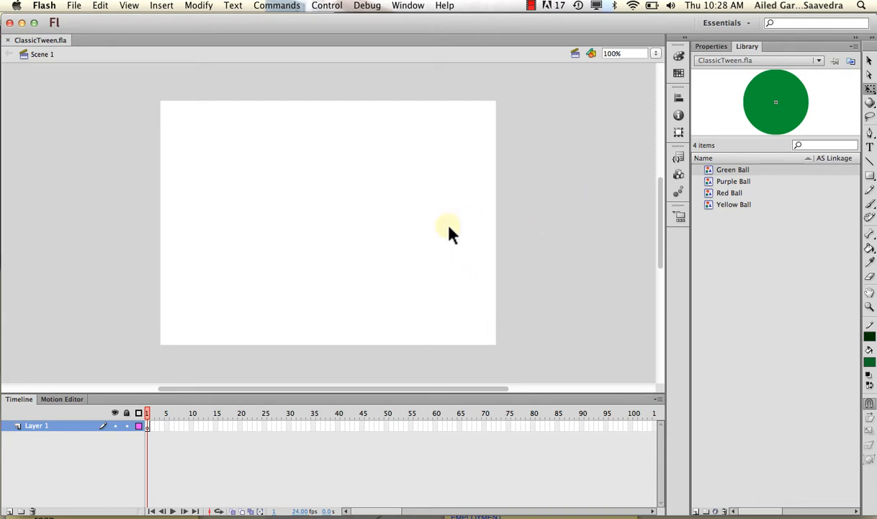
# Rename Layer 1 as Motion Tween Green and place the Green Ball symbol near the stage's upper-left corner.
pyautogui.doubleClick(41, 426)
pyautogui.write('Moti')
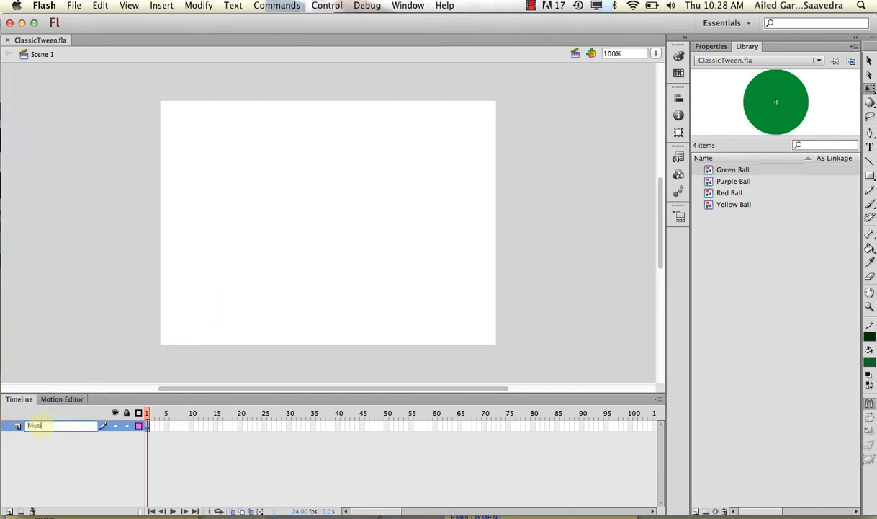
pyautogui.write('on Tween Green')
pyautogui.press('Return')
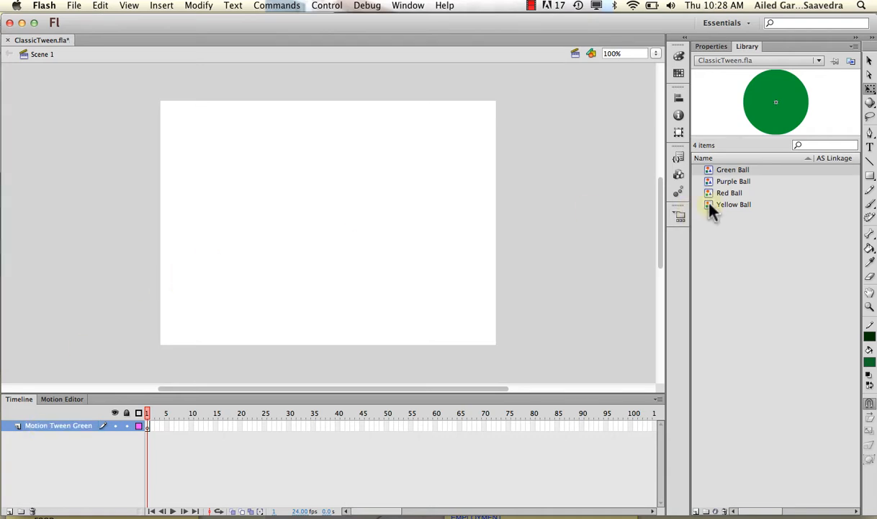
pyautogui.moveTo(754, 177); pyautogui.dragTo(224, 141)
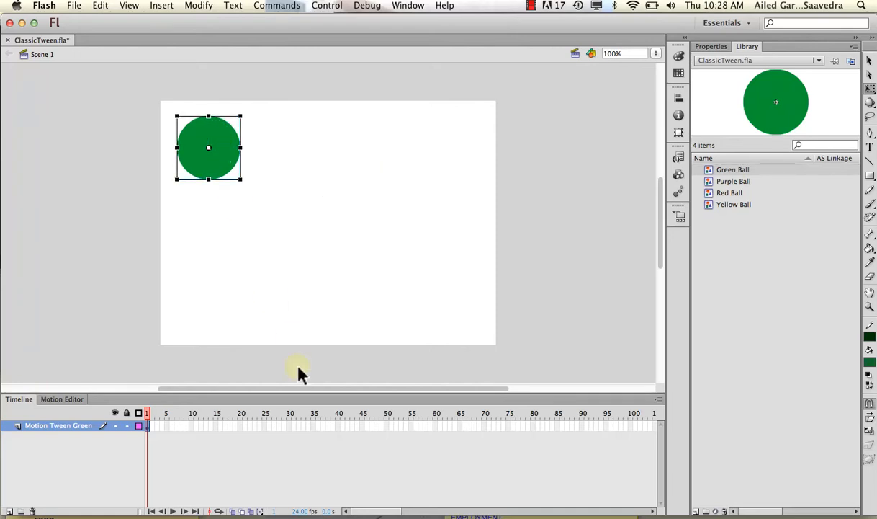
# Extend the Motion Tween Green layer to frame 45 by inserting a frame there.
pyautogui.click(365, 425)
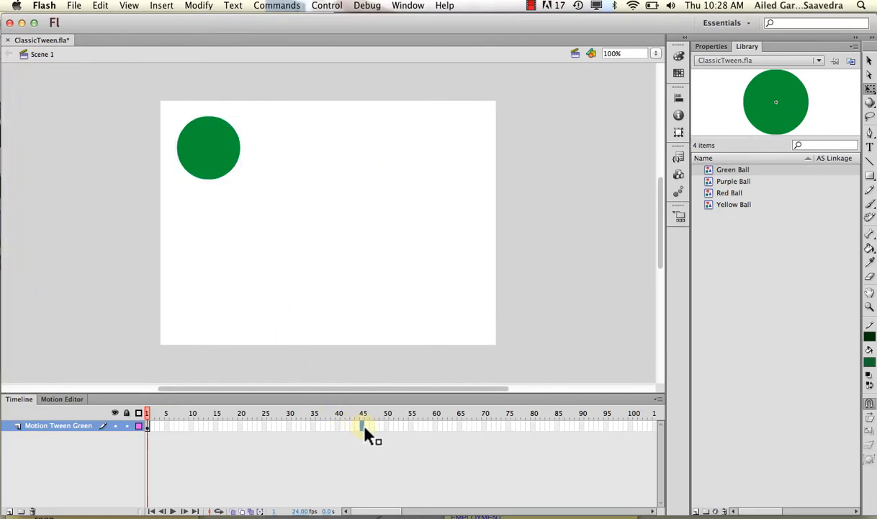
pyautogui.rightClick(364, 427)
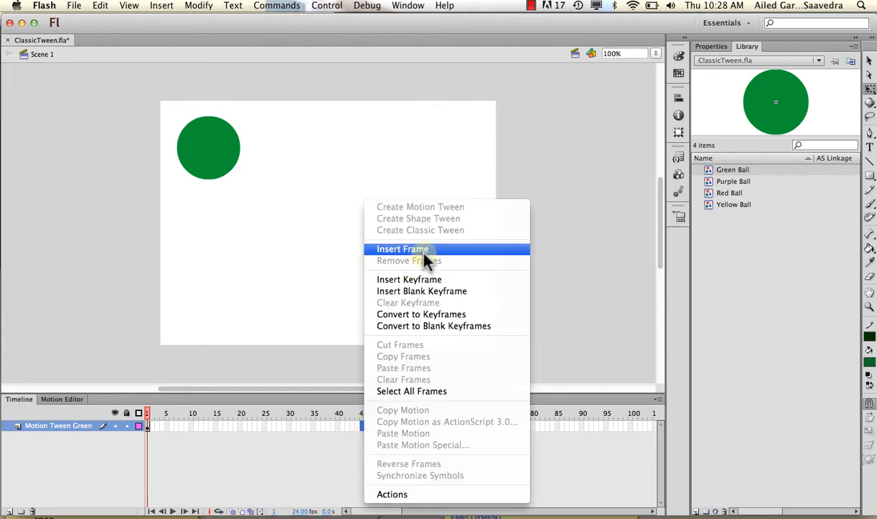
pyautogui.click(401, 250)
pyautogui.moveTo(319, 413); pyautogui.dragTo(363, 413)
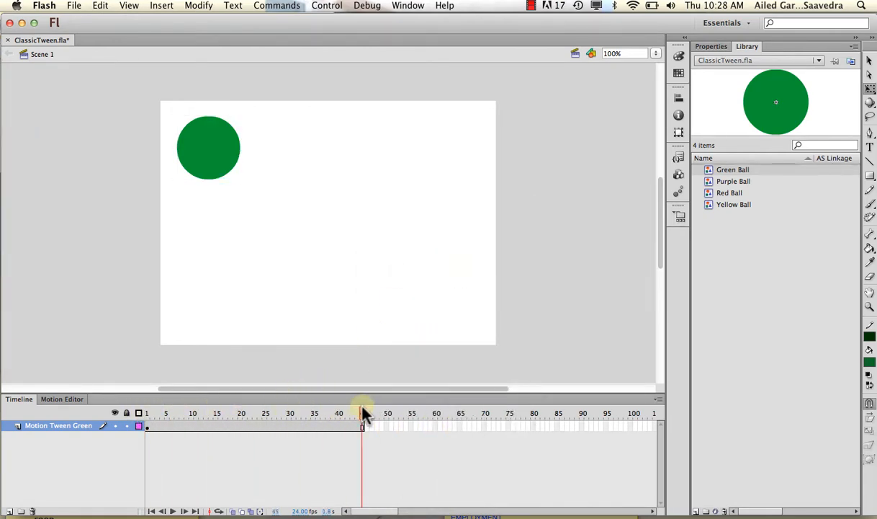
# Create a motion tween on the green ball's frames and move the ball to the stage's right side at frame 45.
pyautogui.click(257, 426)
pyautogui.rightClick(257, 426)
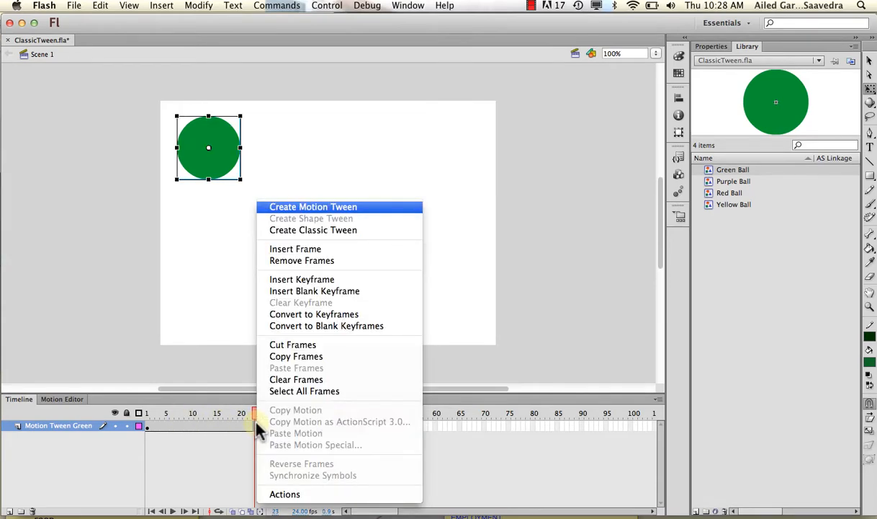
pyautogui.click(288, 212)
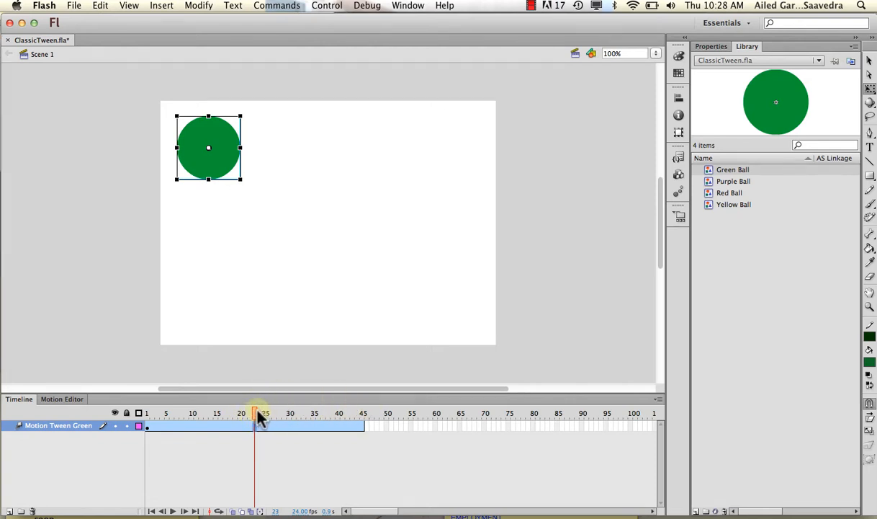
pyautogui.moveTo(257, 416); pyautogui.dragTo(366, 418)
pyautogui.moveTo(210, 134); pyautogui.dragTo(456, 148)
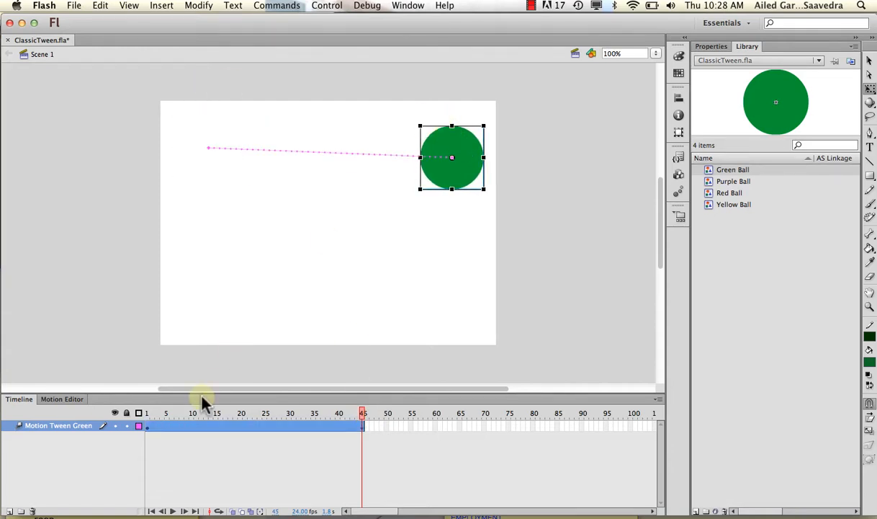
# Bend the green ball's motion path by moving the ball slightly upward at frame 19.
pyautogui.moveTo(160, 417); pyautogui.dragTo(238, 423)
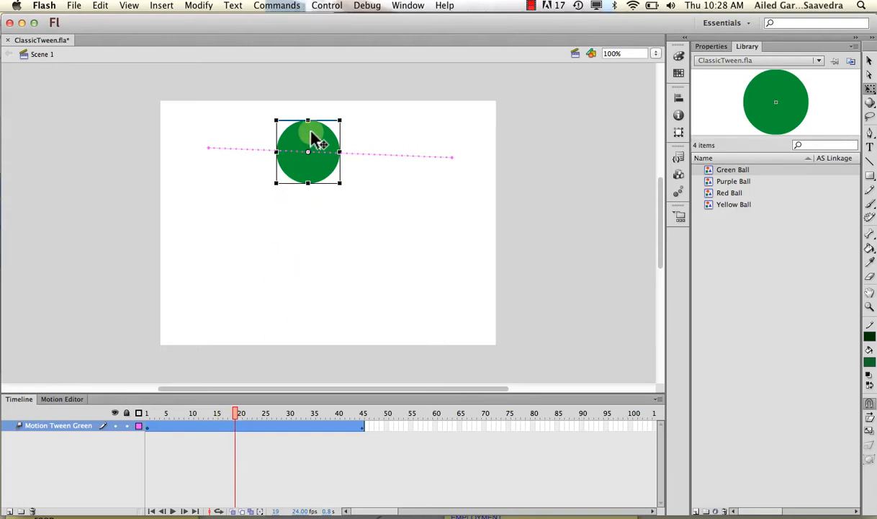
pyautogui.moveTo(311, 137); pyautogui.dragTo(326, 105)
pyautogui.moveTo(229, 405); pyautogui.dragTo(363, 371)
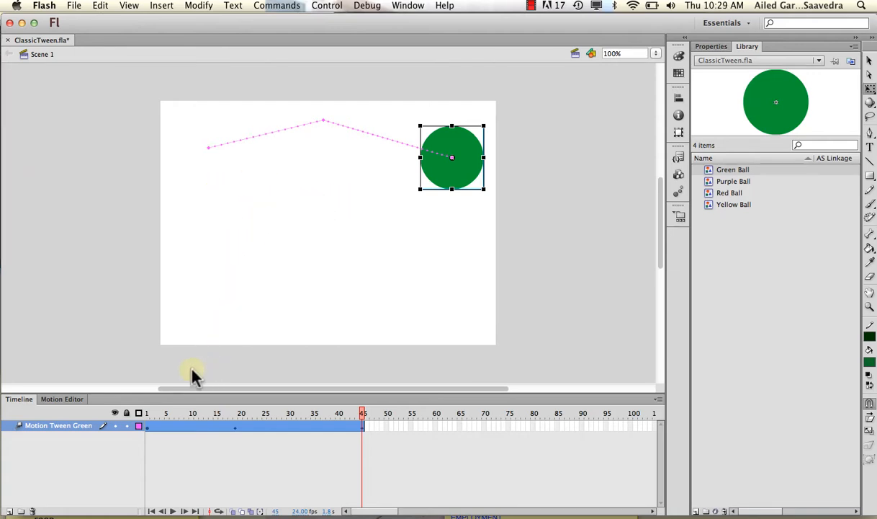
# Add a new layer above Motion Tween Green and name it Classic Tween Red.
pyautogui.click(9, 510)
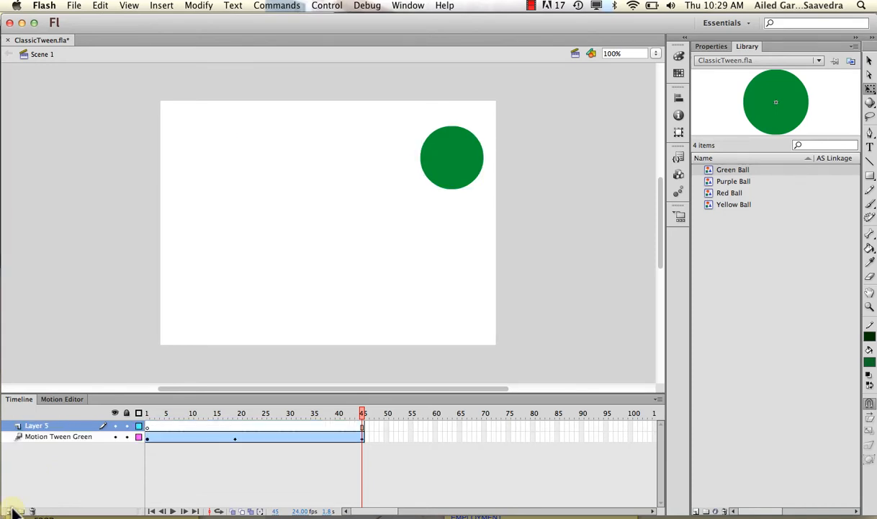
pyautogui.doubleClick(34, 427)
pyautogui.write('Cl')
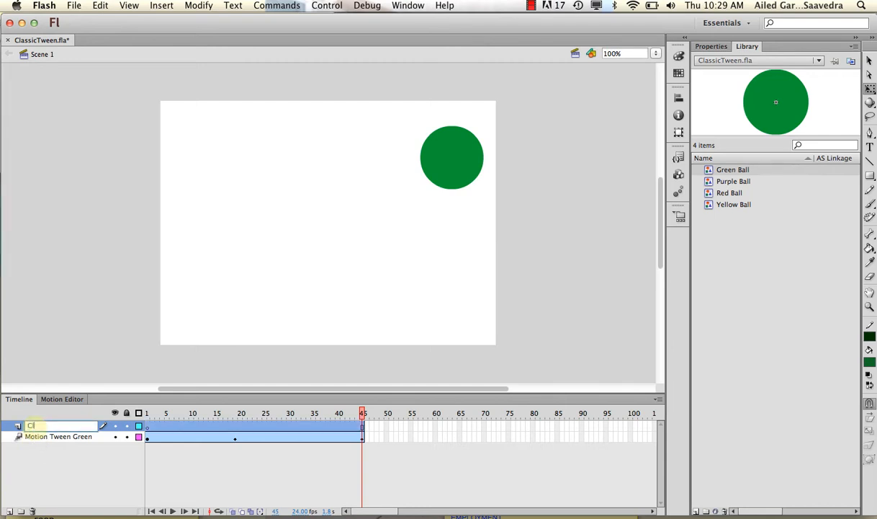
pyautogui.write('assic Tween Red')
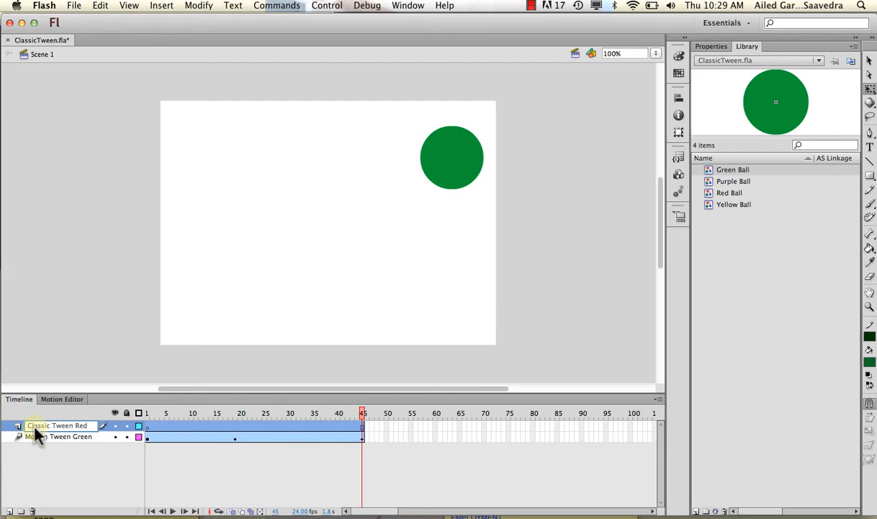
pyautogui.click(123, 448)
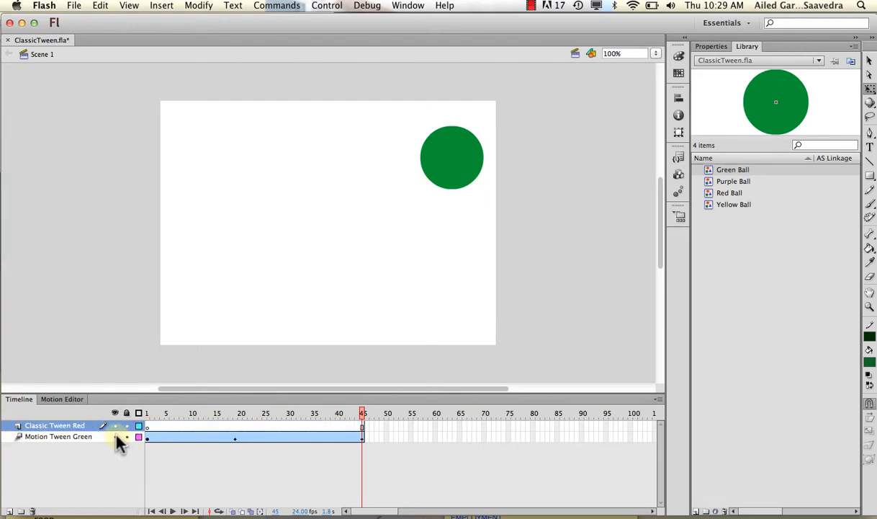
# Hide the Motion Tween Green layer and place the Red Ball symbol at the stage's left side in frame 1 of Classic Tween Red.
pyautogui.click(116, 437)
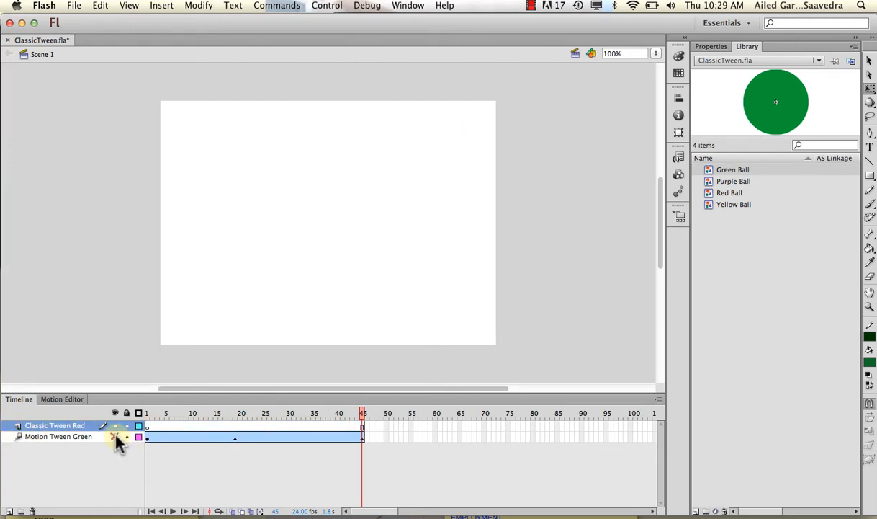
pyautogui.click(148, 428)
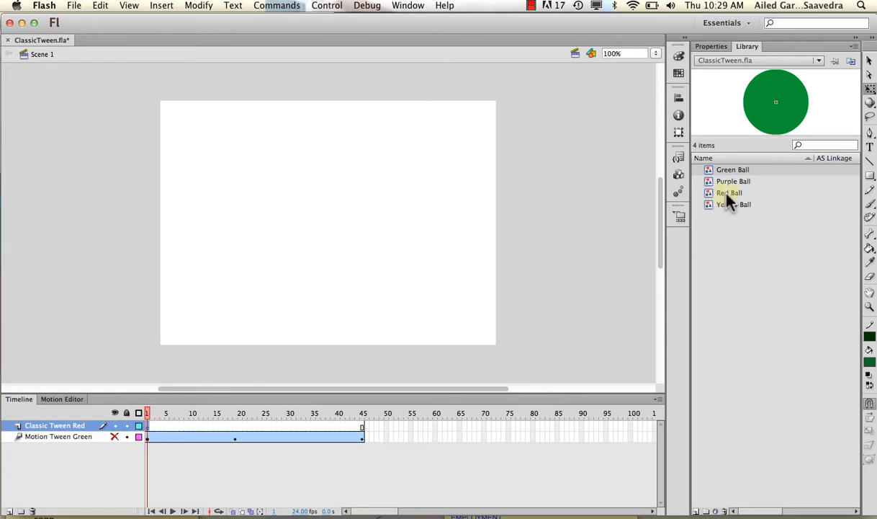
pyautogui.moveTo(727, 195); pyautogui.dragTo(233, 177)
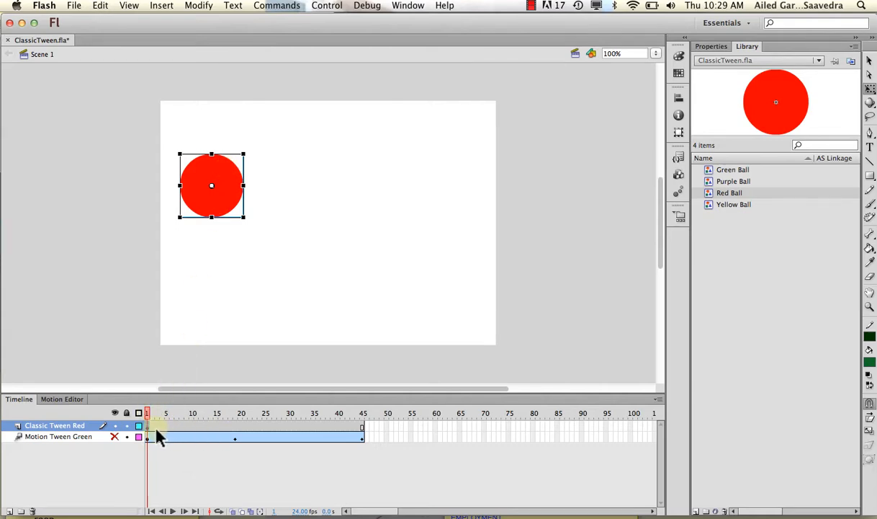
# Insert a keyframe at frame 45 of Classic Tween Red and move the red ball to the stage's right side.
pyautogui.click(362, 427)
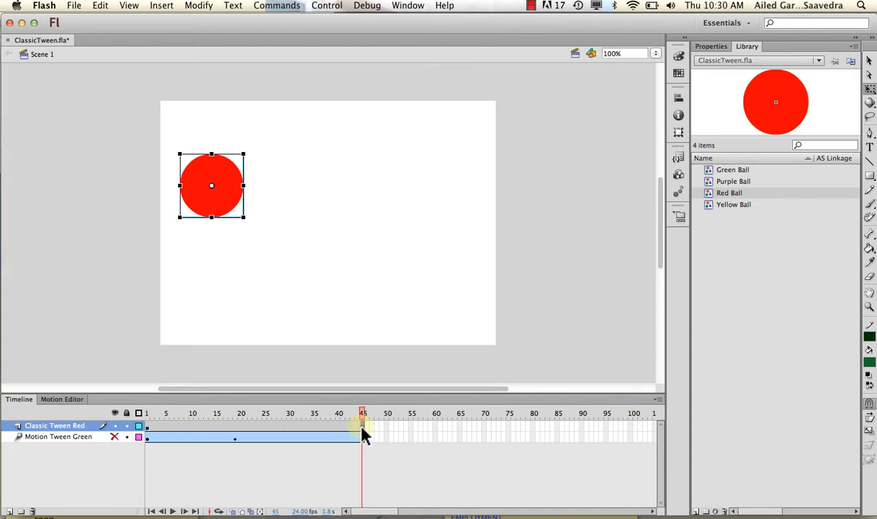
pyautogui.rightClick(362, 427)
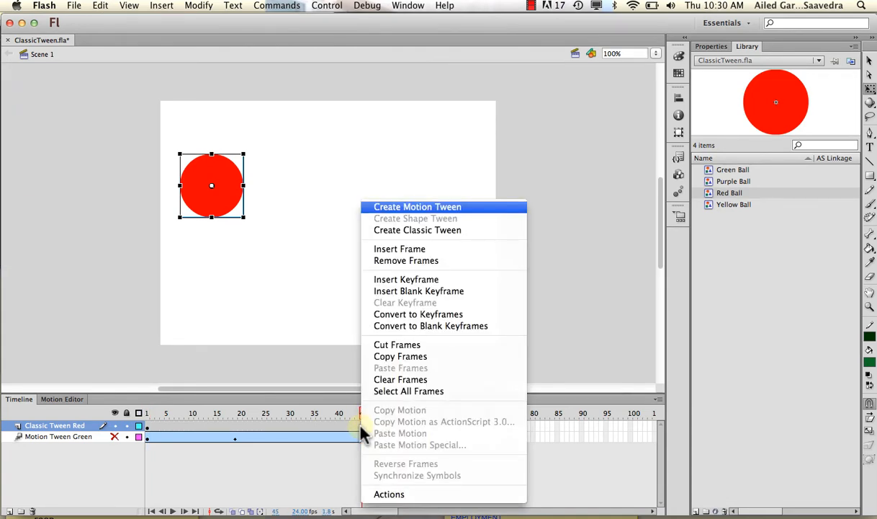
pyautogui.click(400, 280)
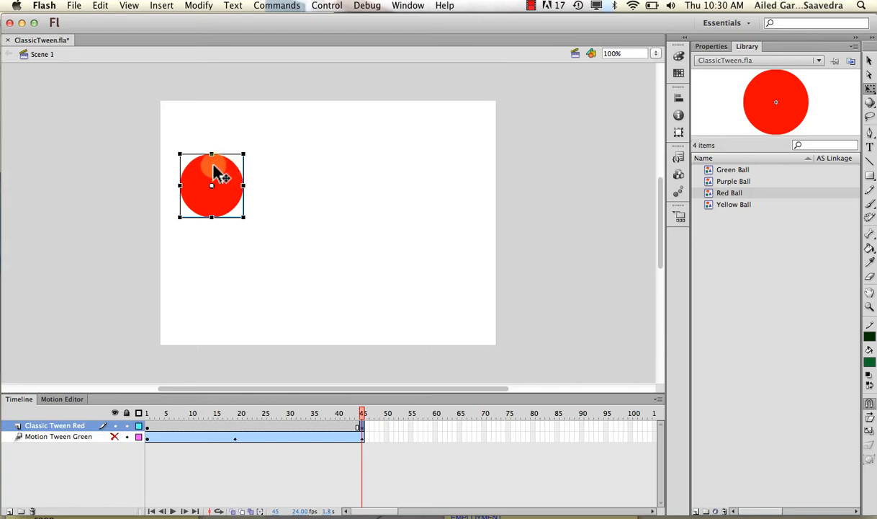
pyautogui.moveTo(189, 160); pyautogui.dragTo(456, 157)
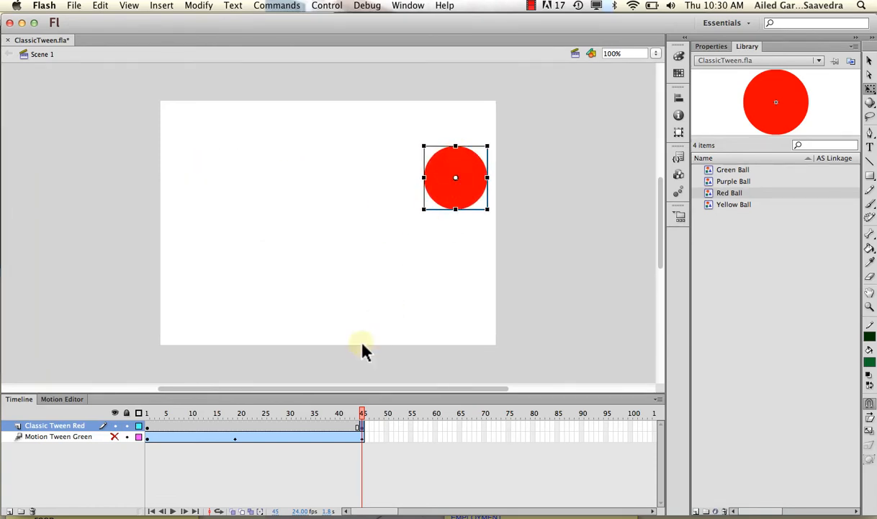
pyautogui.moveTo(352, 417)
pyautogui.mouseDown()
pyautogui.moveTo(149, 415)
pyautogui.moveTo(368, 413)
pyautogui.mouseUp()
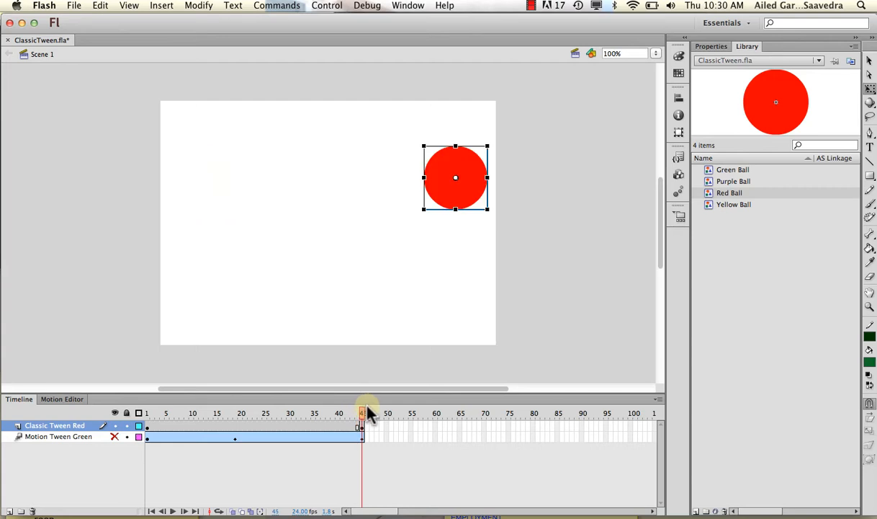
pyautogui.click(366, 411)
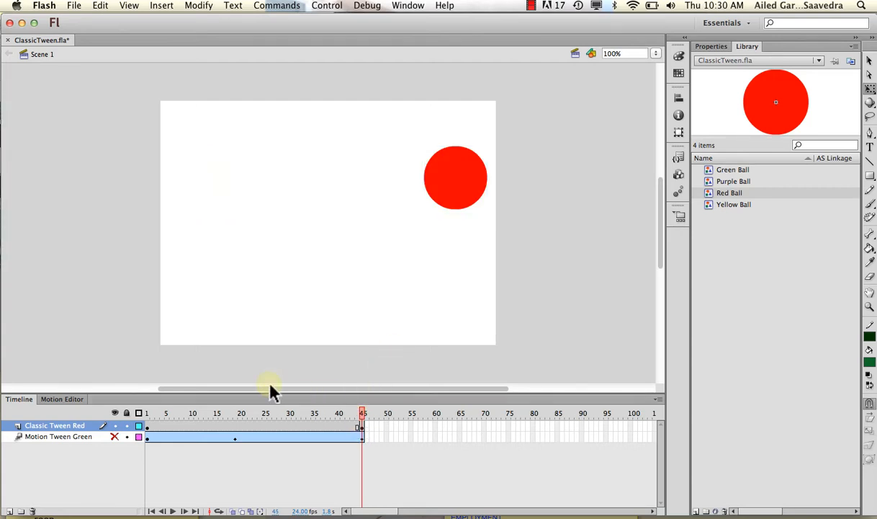
# Create a classic tween between the red ball's keyframes at frames 1 and 45.
pyautogui.click(235, 425)
pyautogui.rightClick(235, 425)
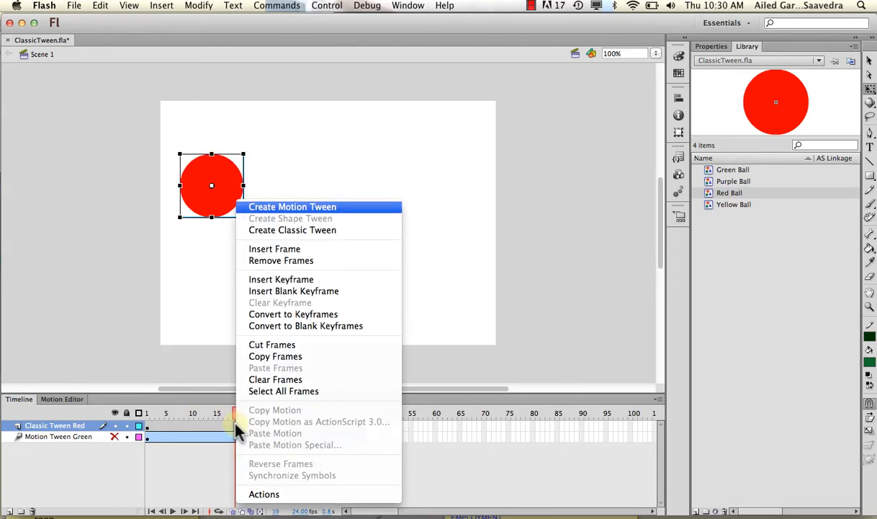
pyautogui.click(278, 232)
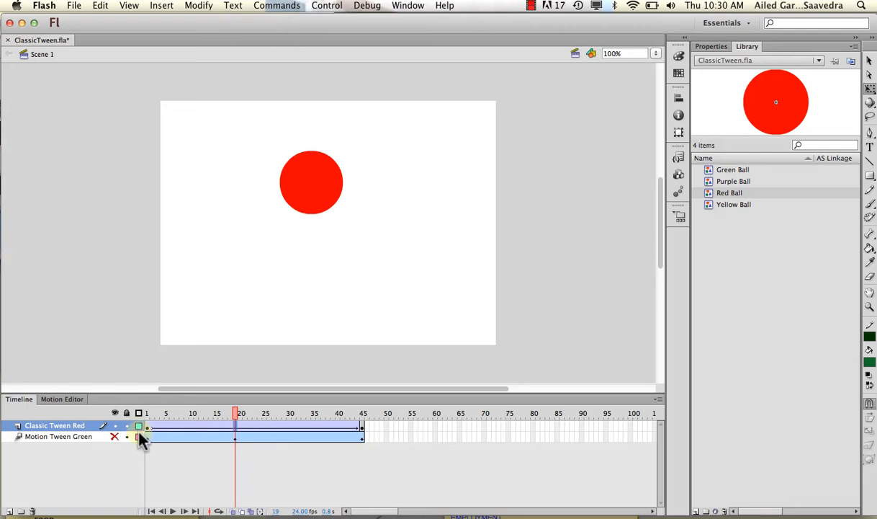
pyautogui.moveTo(235, 413); pyautogui.dragTo(353, 409)
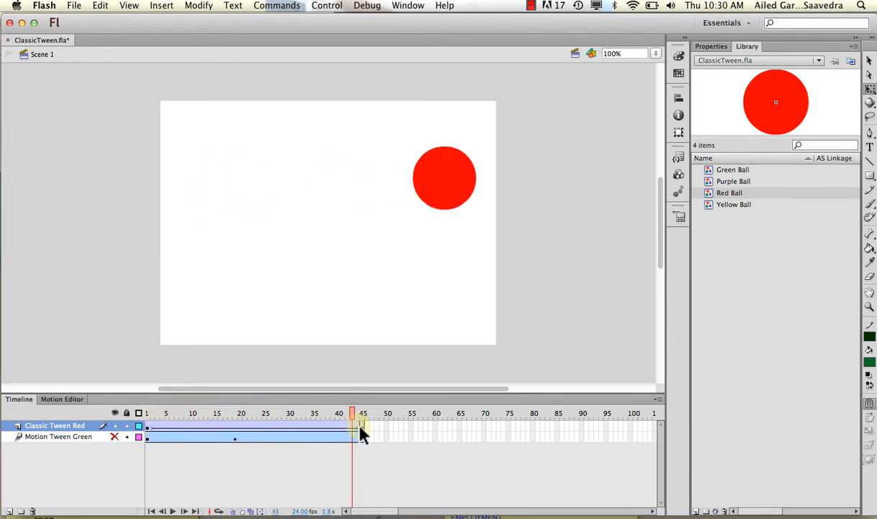
# Extend the Classic Tween Red layer to frame 77 by inserting a frame there.
pyautogui.click(362, 425)
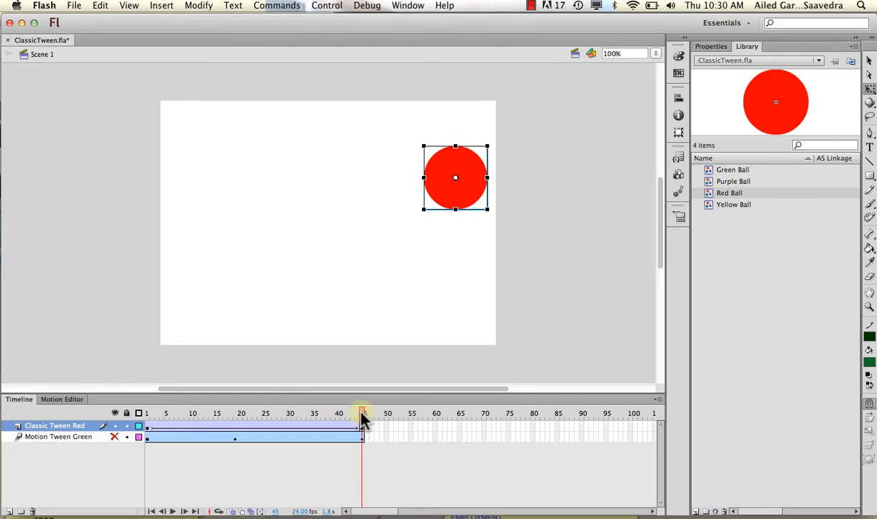
pyautogui.click(362, 414)
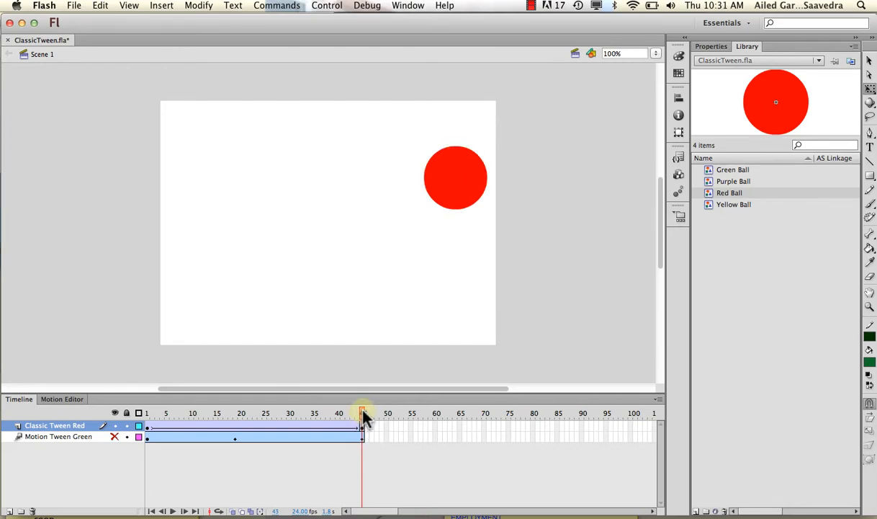
pyautogui.rightClick(518, 425)
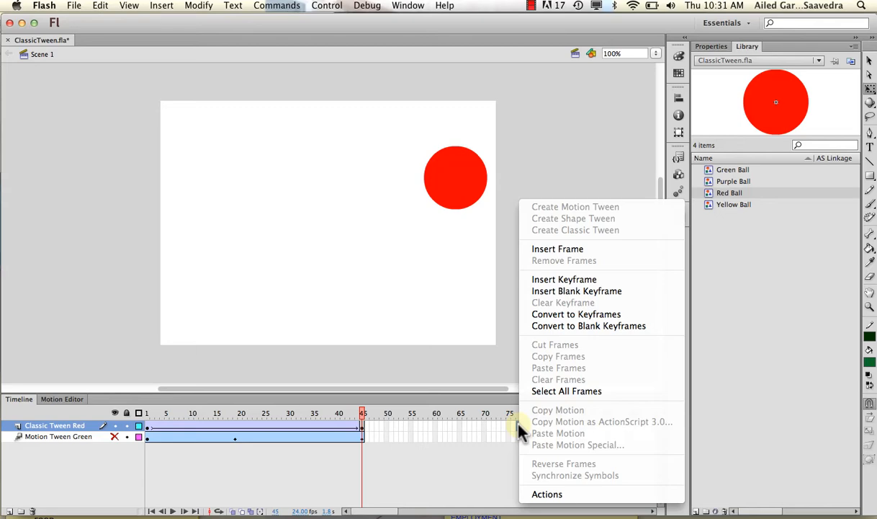
pyautogui.click(555, 250)
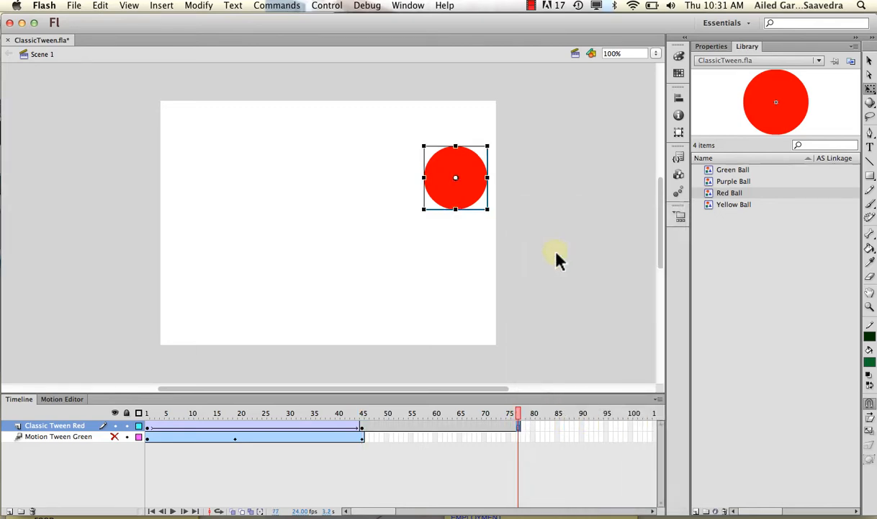
pyautogui.click(371, 414)
pyautogui.moveTo(369, 414); pyautogui.dragTo(401, 404)
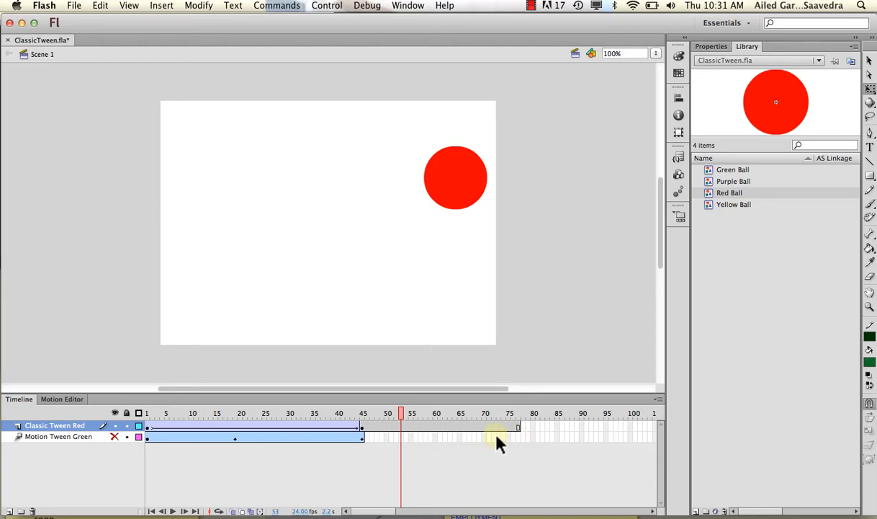
# Extend the Motion Tween Green layer to frame 77 as well.
pyautogui.click(518, 437)
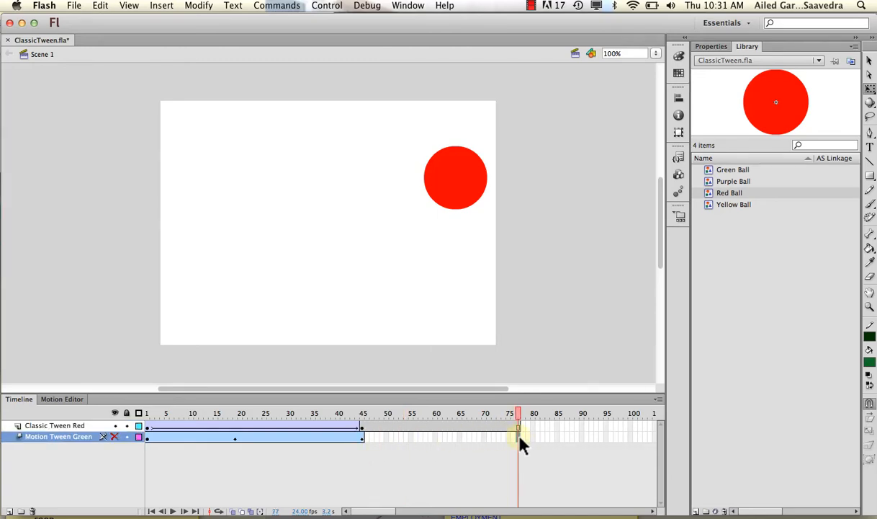
pyautogui.rightClick(519, 438)
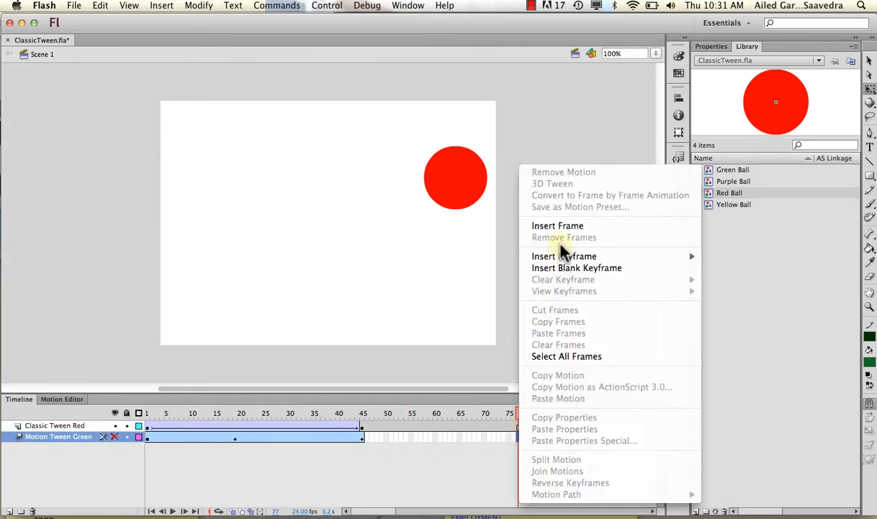
pyautogui.moveTo(573, 255)
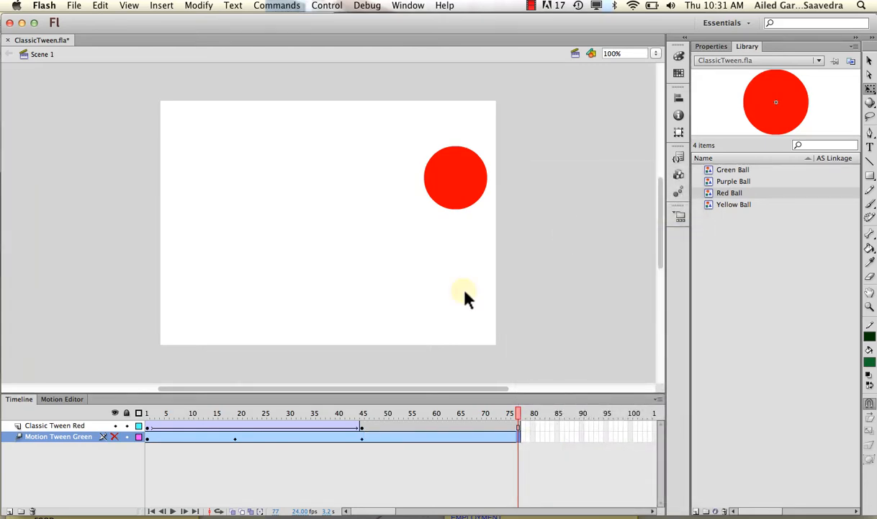
# Show the Motion Tween Green layer and move the green ball toward the stage's upper right at frame 22.
pyautogui.moveTo(359, 415); pyautogui.dragTo(253, 422)
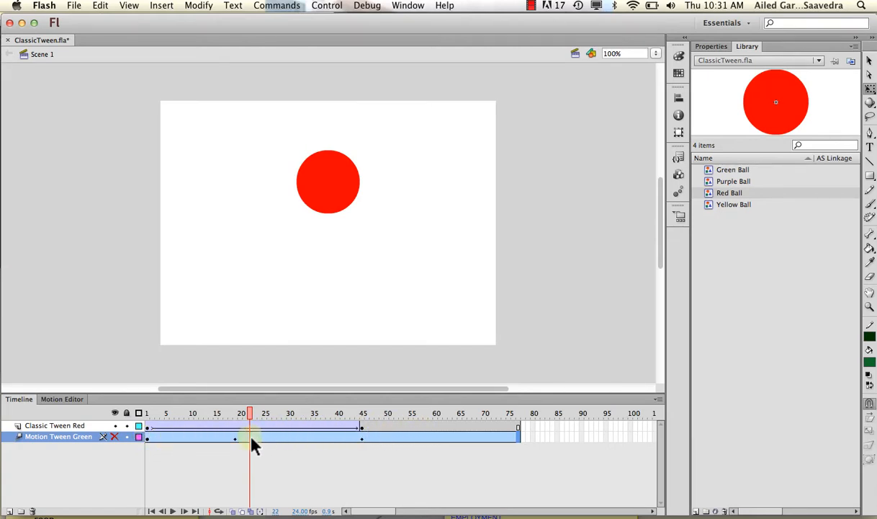
pyautogui.click(115, 435)
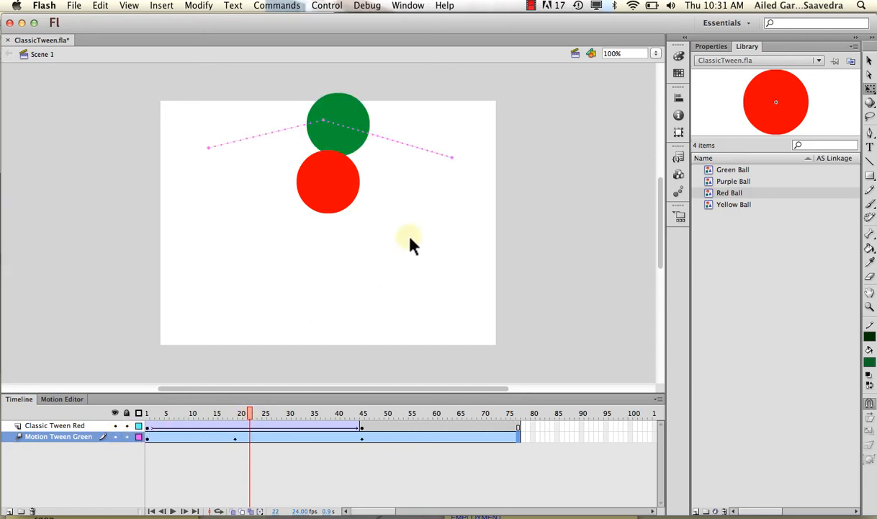
pyautogui.moveTo(357, 130); pyautogui.dragTo(431, 128)
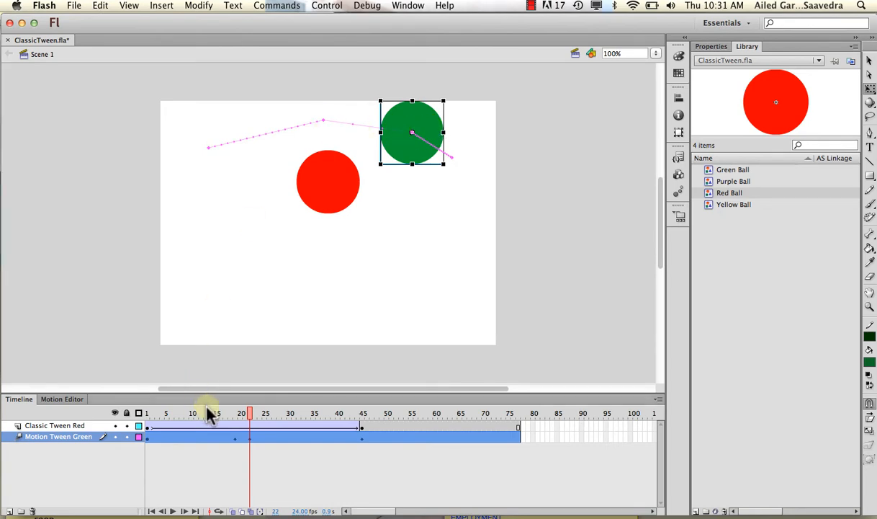
pyautogui.moveTo(209, 415); pyautogui.dragTo(433, 416)
pyautogui.click(249, 436)
pyautogui.click(247, 416)
# Hide the Classic Tween Red layer and move the green ball down toward the stage's lower right at frame 59.
pyautogui.click(433, 436)
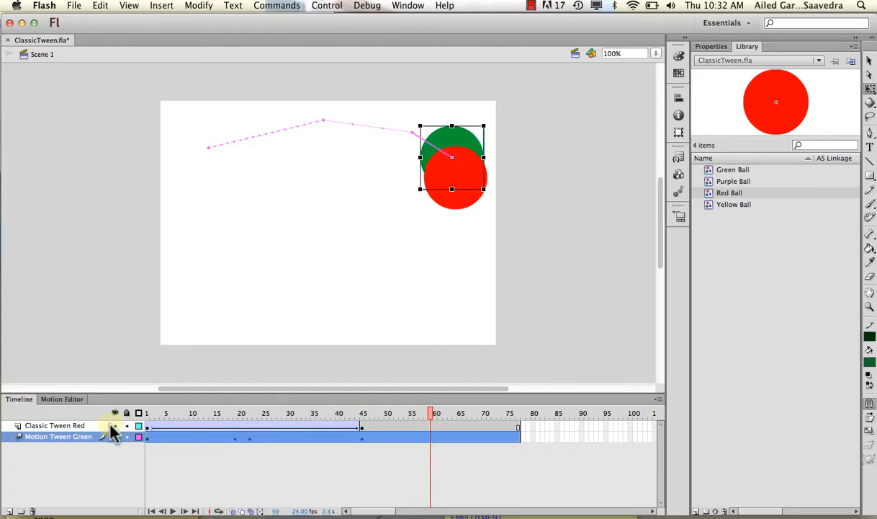
pyautogui.click(114, 426)
pyautogui.click(438, 435)
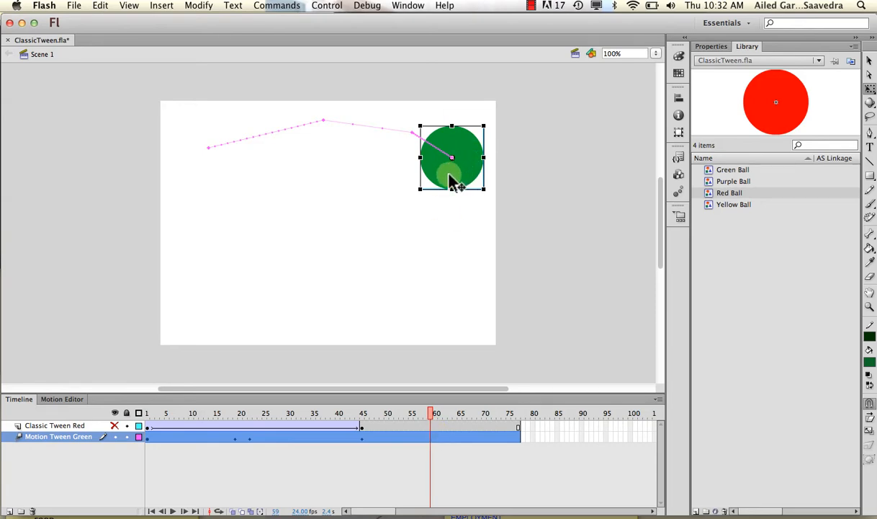
pyautogui.moveTo(451, 181); pyautogui.dragTo(409, 274)
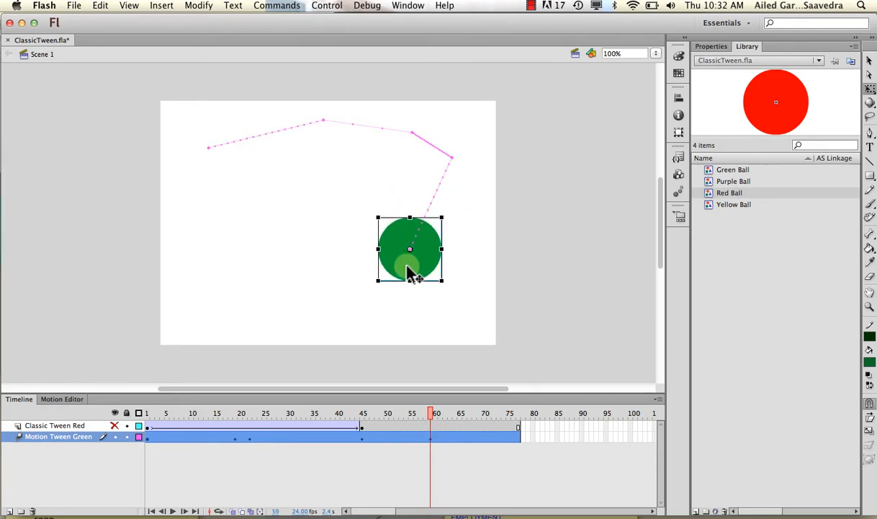
pyautogui.moveTo(406, 411); pyautogui.dragTo(425, 401)
pyautogui.click(433, 435)
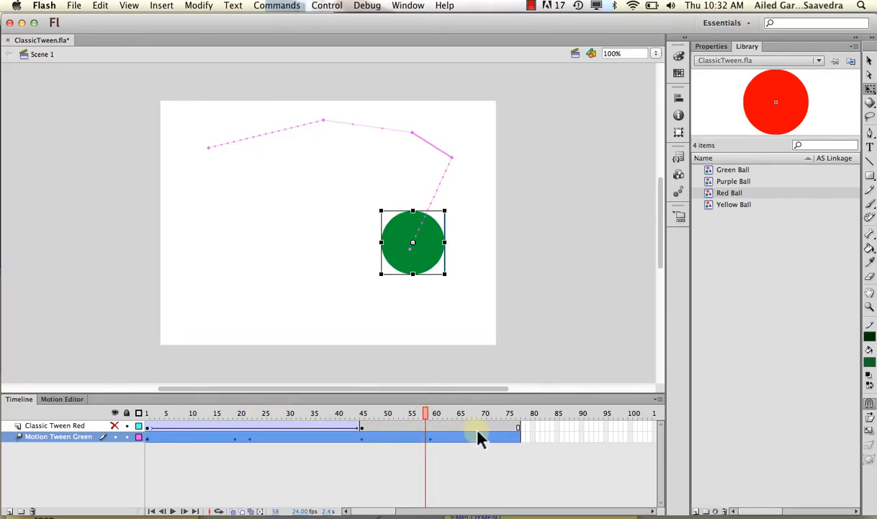
# Show the Classic Tween Red layer and move the red ball down to the lower middle of the stage at frame 19.
pyautogui.click(238, 418)
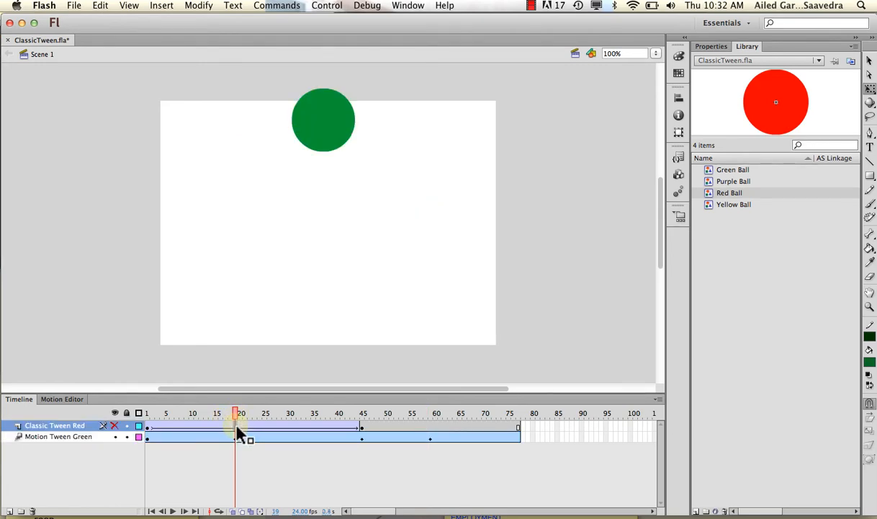
pyautogui.rightClick(237, 426)
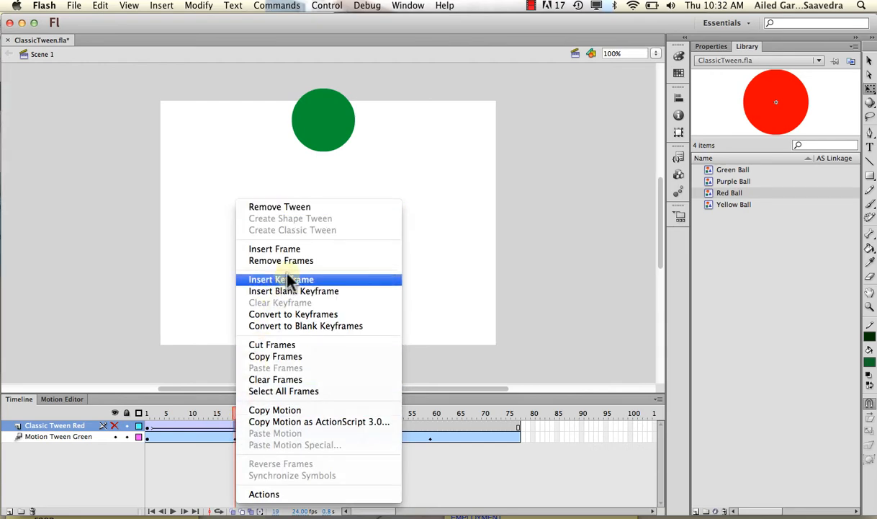
pyautogui.click(221, 403)
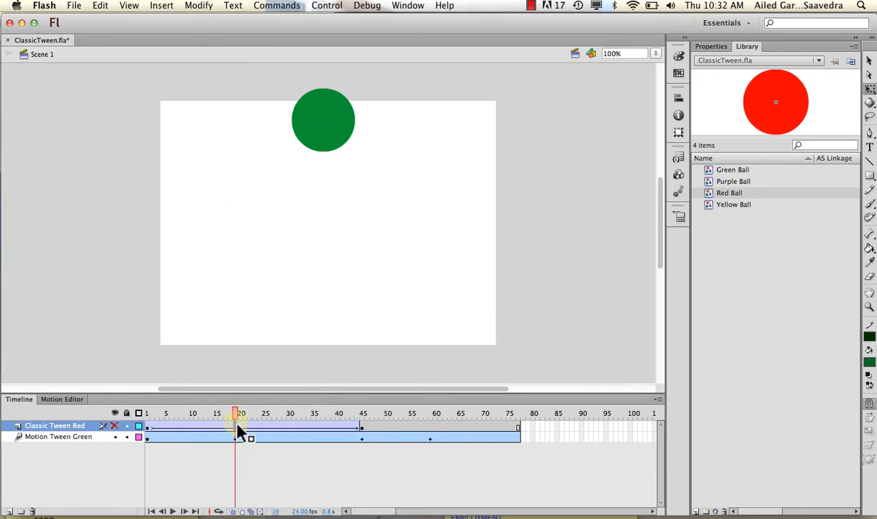
pyautogui.click(114, 426)
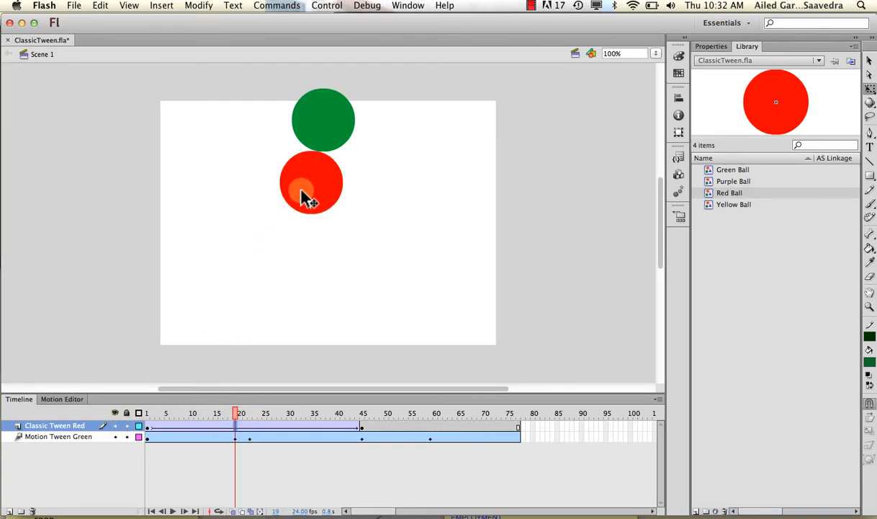
pyautogui.moveTo(302, 191); pyautogui.dragTo(290, 285)
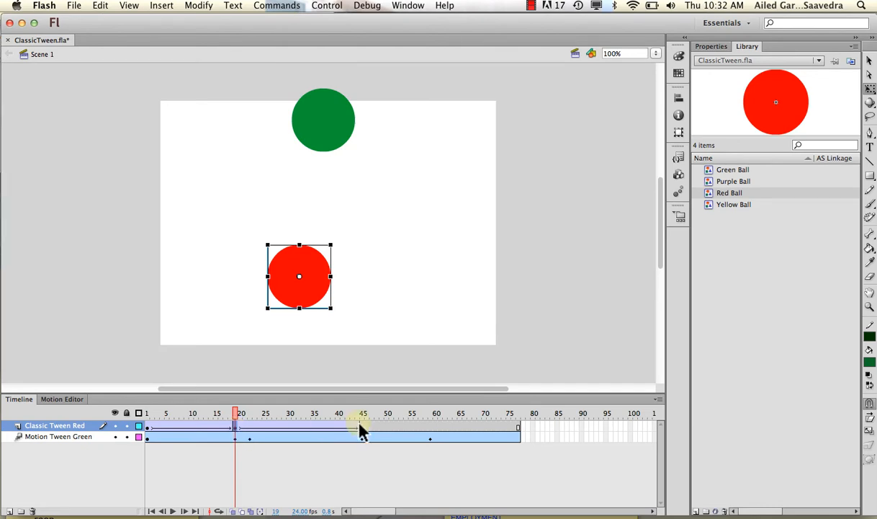
# Move the red ball toward the stage's upper middle at frame 61 and check its position across the frames after 45.
pyautogui.click(441, 425)
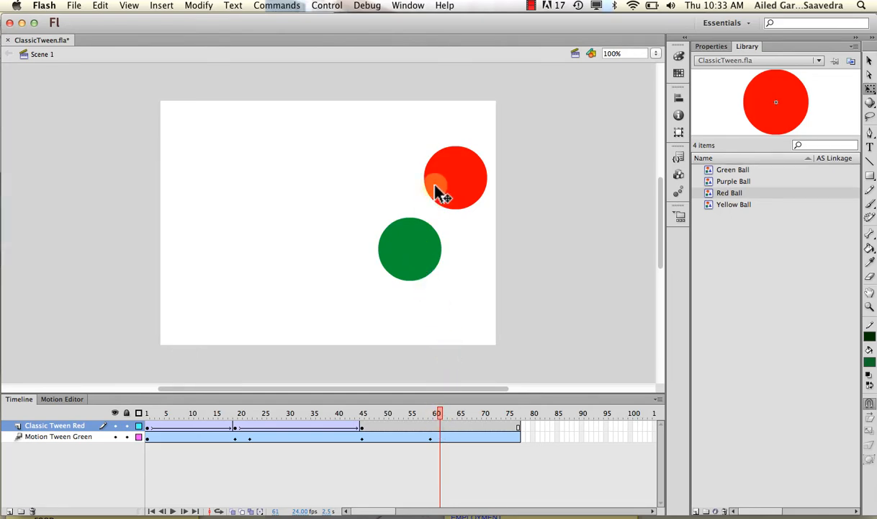
pyautogui.click(457, 180)
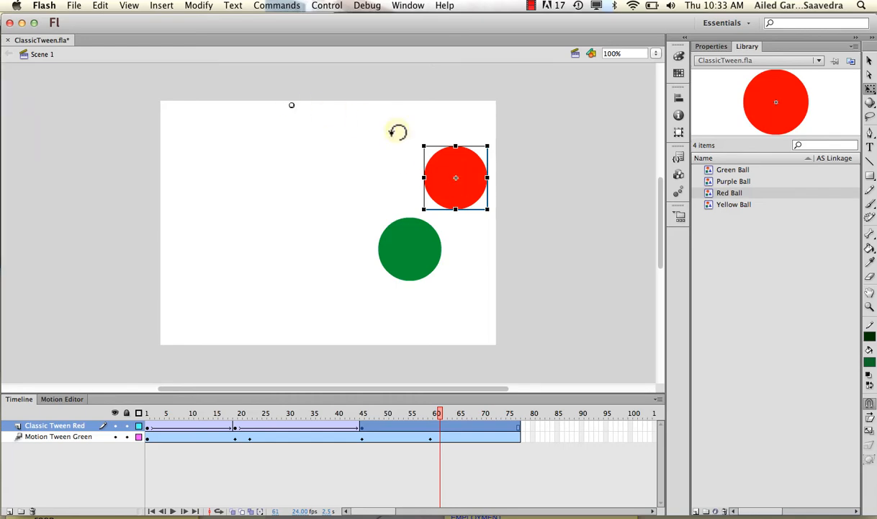
pyautogui.moveTo(448, 174); pyautogui.dragTo(349, 148)
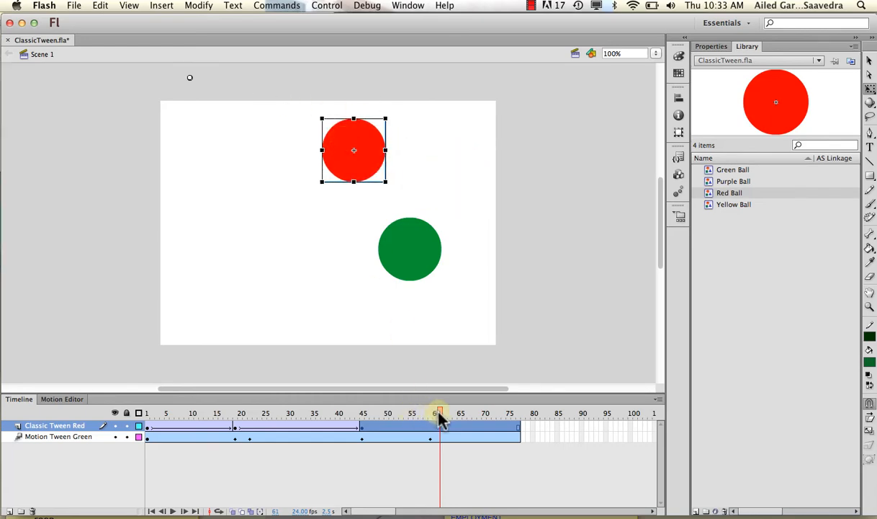
pyautogui.moveTo(440, 416); pyautogui.dragTo(520, 426)
pyautogui.moveTo(365, 411); pyautogui.dragTo(477, 417)
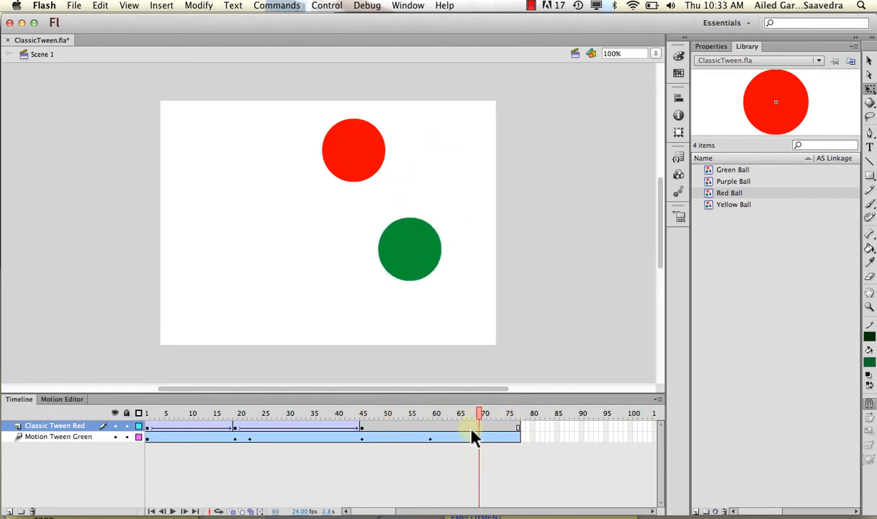
pyautogui.click(367, 416)
pyautogui.moveTo(366, 416); pyautogui.dragTo(450, 416)
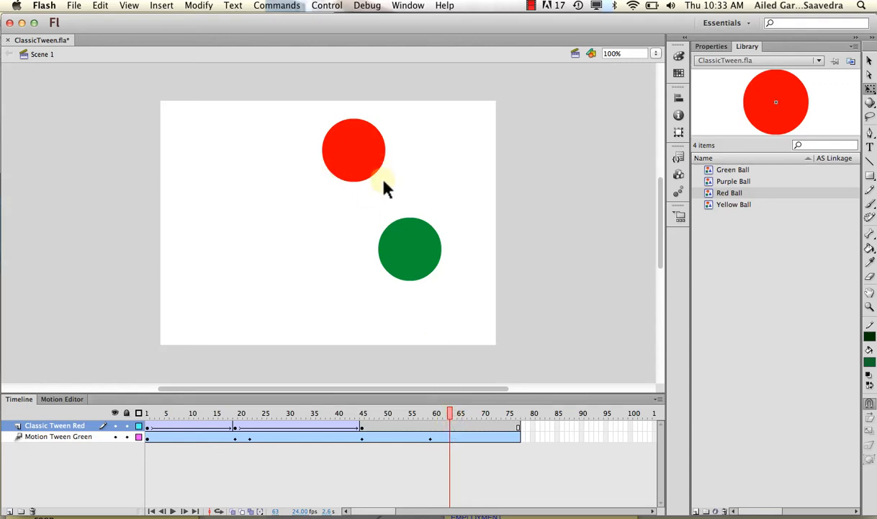
# Move the red ball across the stage's right edge at frame 63 and scrub the timeline to compare both balls.
pyautogui.moveTo(364, 153); pyautogui.dragTo(502, 153)
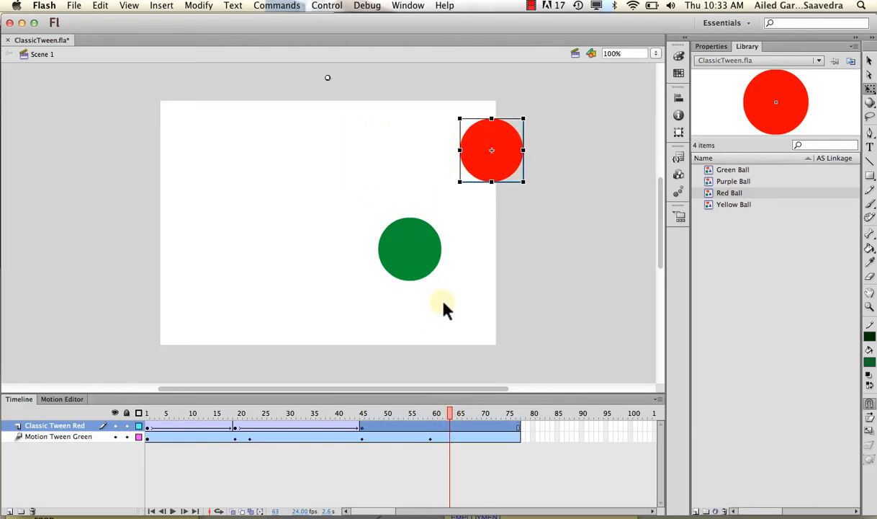
pyautogui.moveTo(448, 415); pyautogui.dragTo(518, 410)
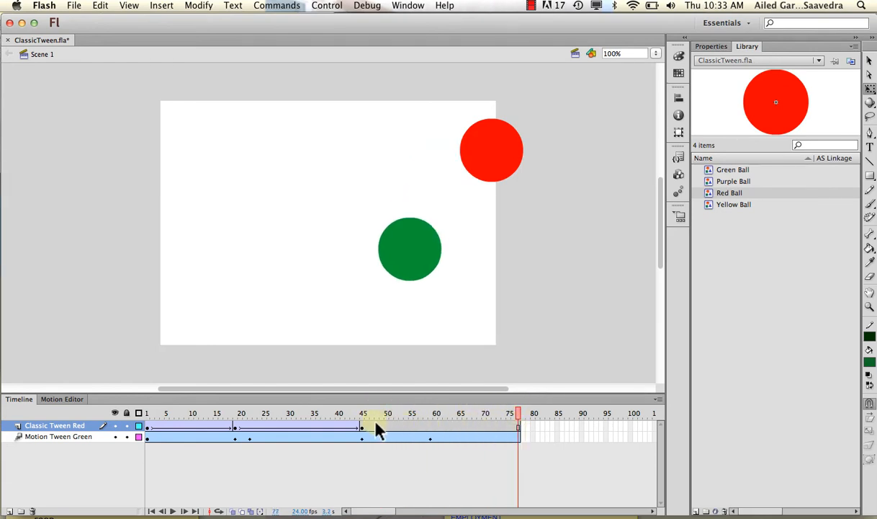
pyautogui.moveTo(414, 413); pyautogui.dragTo(147, 413)
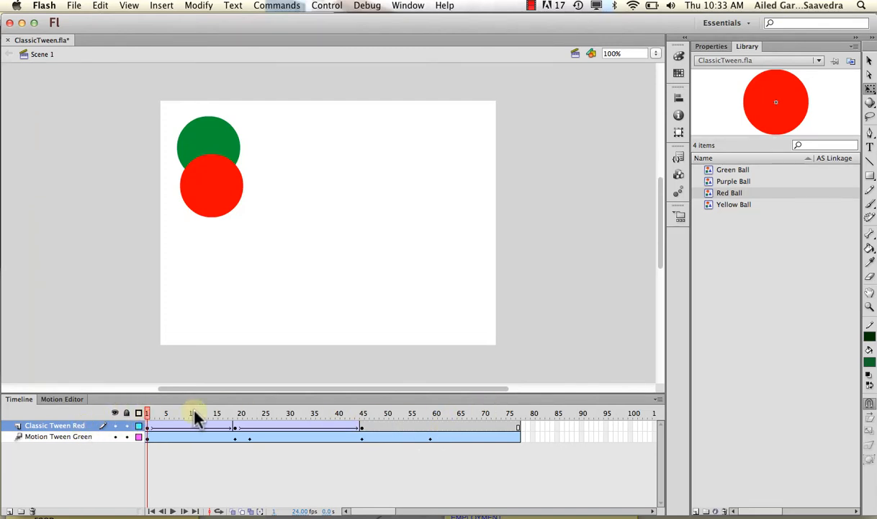
pyautogui.moveTo(147, 413); pyautogui.dragTo(488, 417)
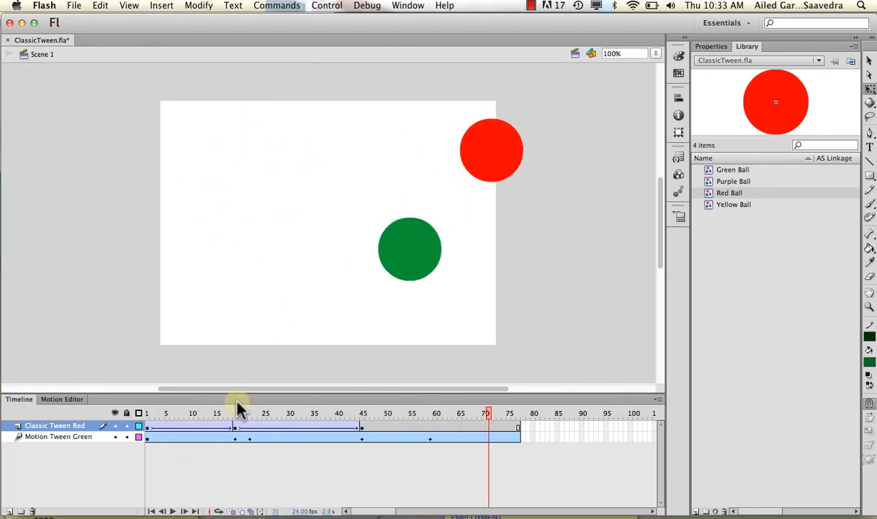
pyautogui.moveTo(148, 414); pyautogui.dragTo(151, 415)
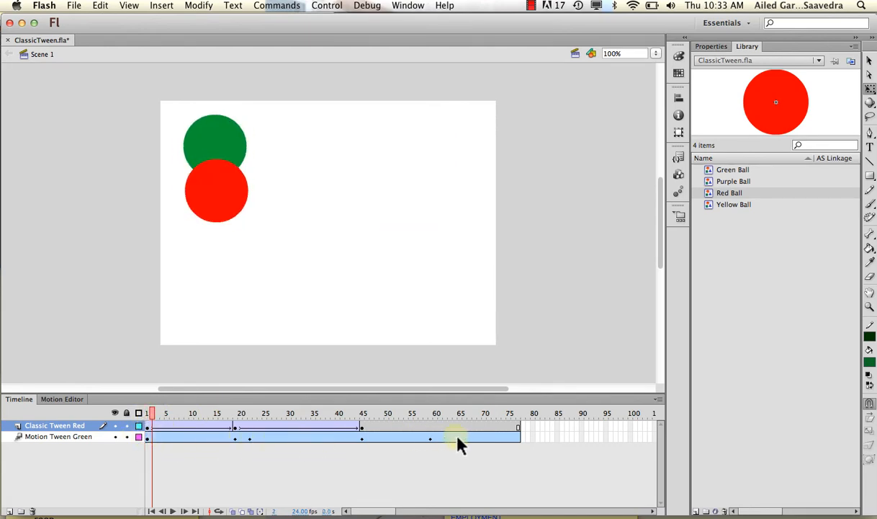
pyautogui.moveTo(151, 415); pyautogui.dragTo(430, 416)
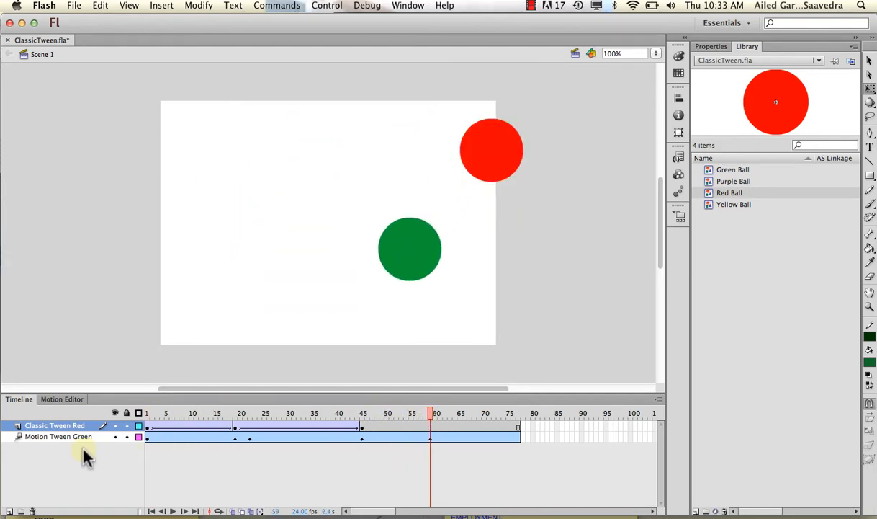
# Hide the Classic Tween Red layer and add a green ball keyframe at frame 77 by nudging the ball right and back left.
pyautogui.click(115, 425)
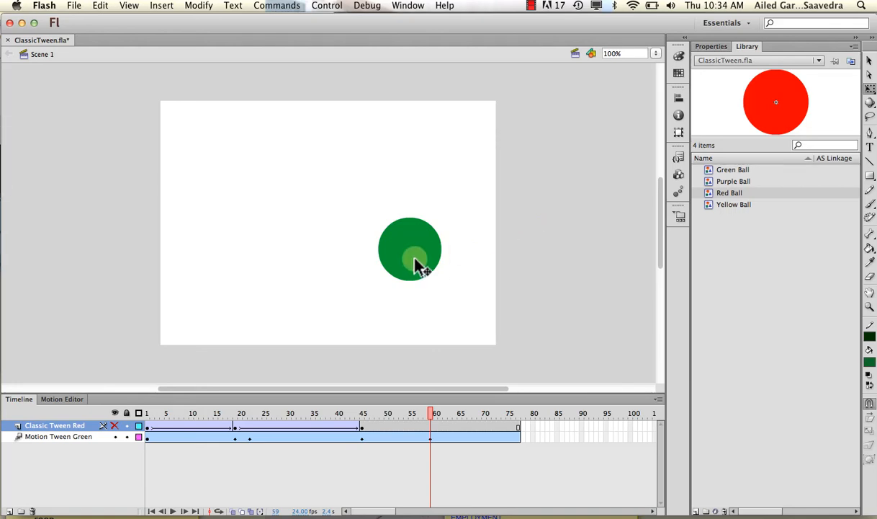
pyautogui.moveTo(430, 412)
pyautogui.mouseDown()
pyautogui.moveTo(519, 417)
pyautogui.moveTo(431, 420)
pyautogui.mouseUp()
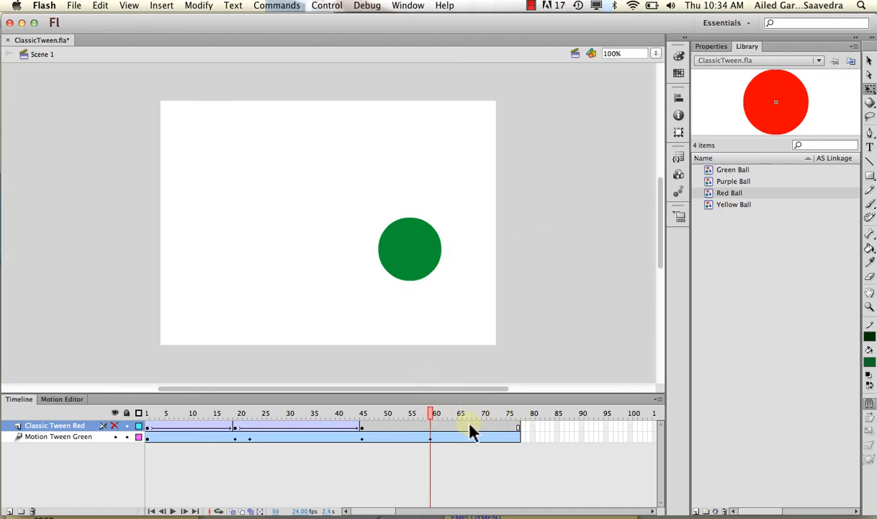
pyautogui.click(518, 437)
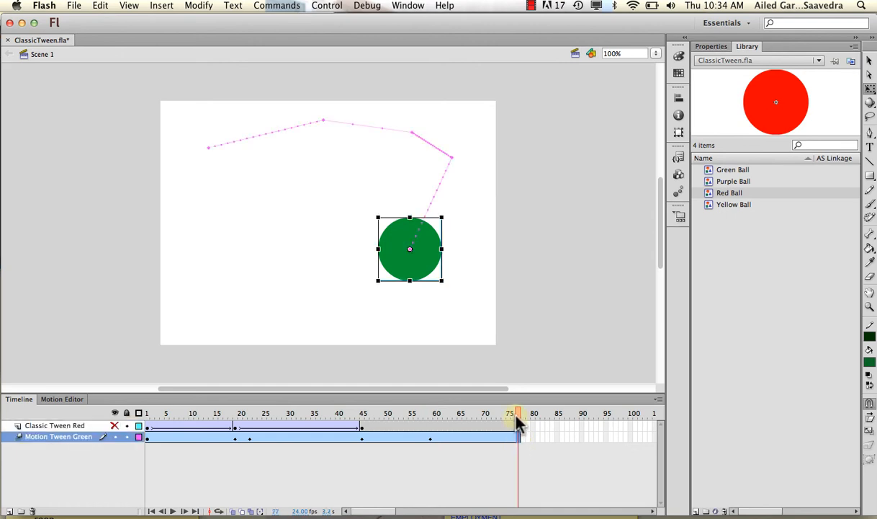
pyautogui.click(407, 246)
pyautogui.press('Right')
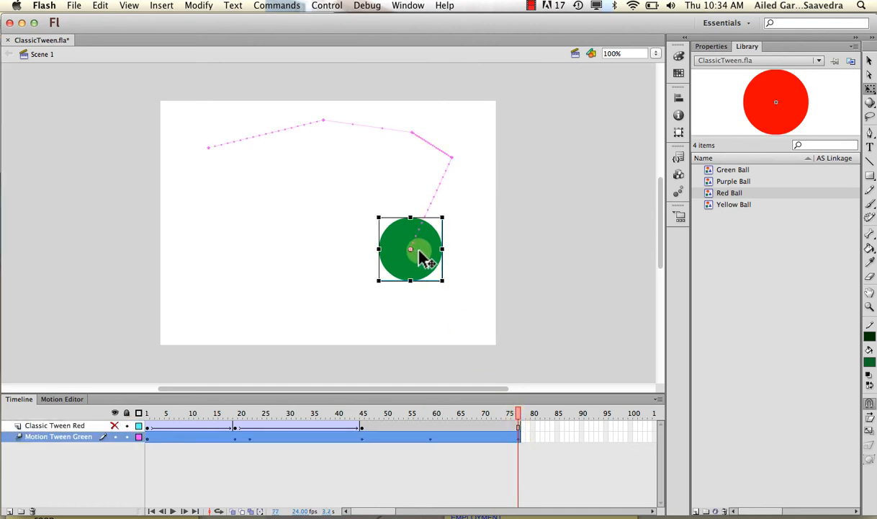
pyautogui.press('Left')
pyautogui.moveTo(514, 415)
pyautogui.mouseDown()
pyautogui.moveTo(435, 418)
pyautogui.moveTo(521, 417)
pyautogui.mouseUp()
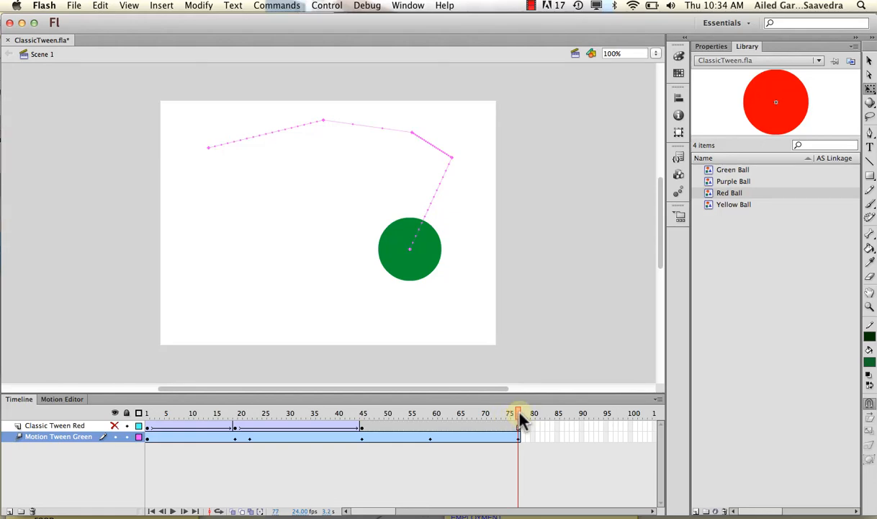
# Extend the Motion Tween Green layer to frame 100, move the green ball to the stage's lower left there, and review the motion.
pyautogui.click(630, 437)
pyautogui.rightClick(633, 443)
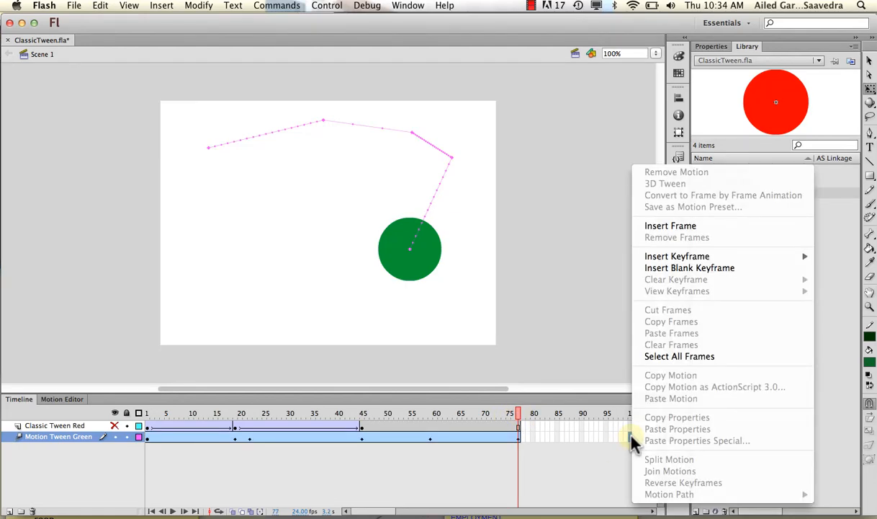
pyautogui.click(663, 225)
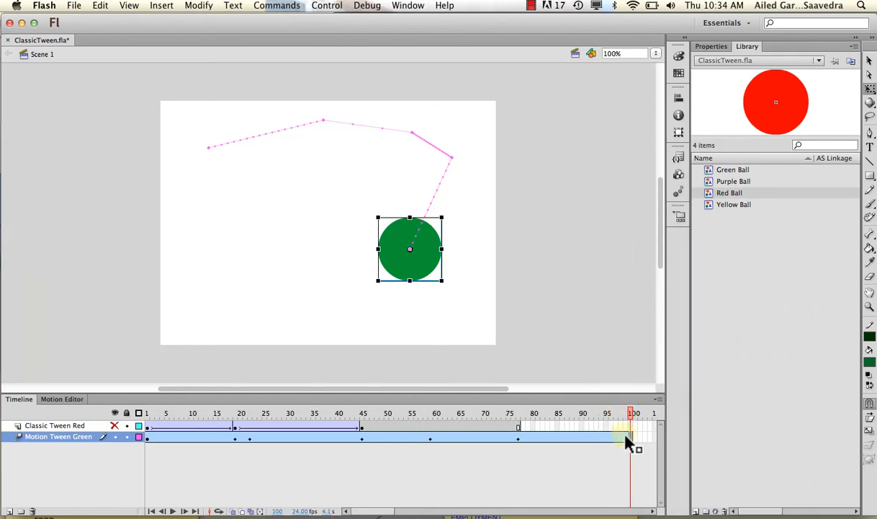
pyautogui.moveTo(436, 287)
pyautogui.mouseDown()
pyautogui.moveTo(418, 278)
pyautogui.moveTo(291, 281)
pyautogui.mouseUp()
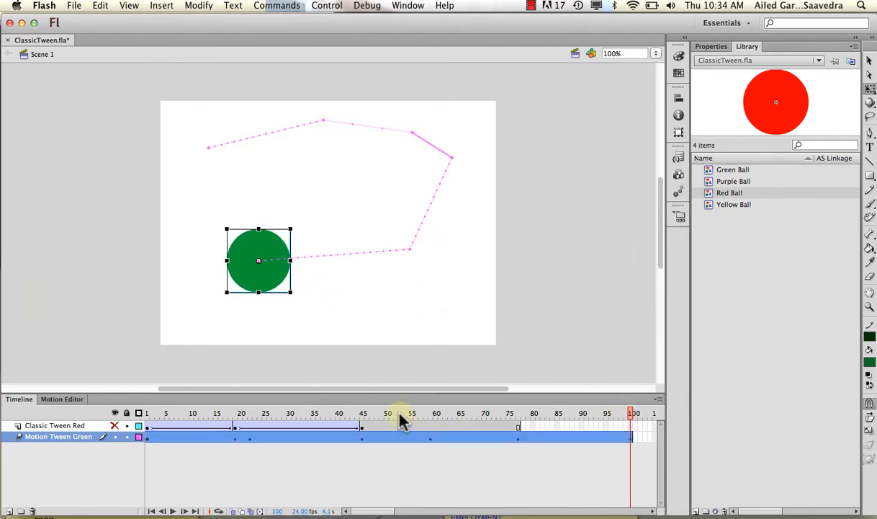
pyautogui.moveTo(313, 407); pyautogui.dragTo(433, 409)
pyautogui.click(431, 437)
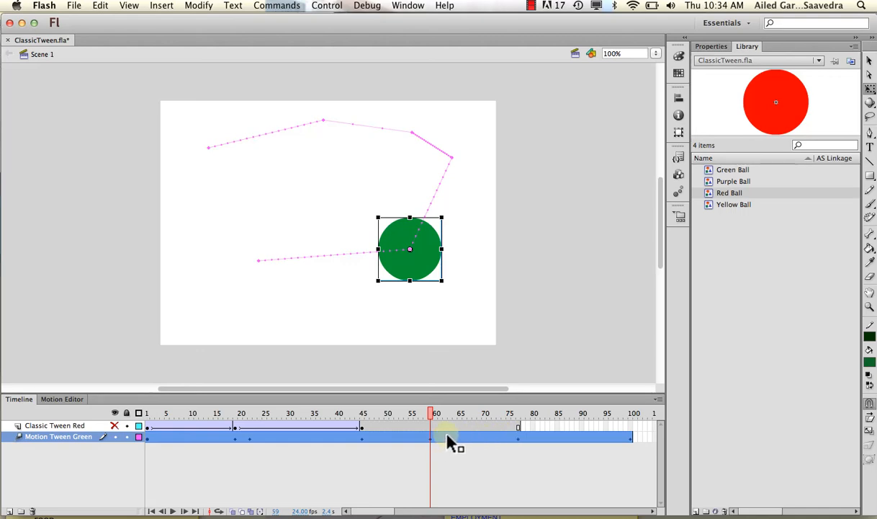
pyautogui.moveTo(436, 417); pyautogui.dragTo(137, 391)
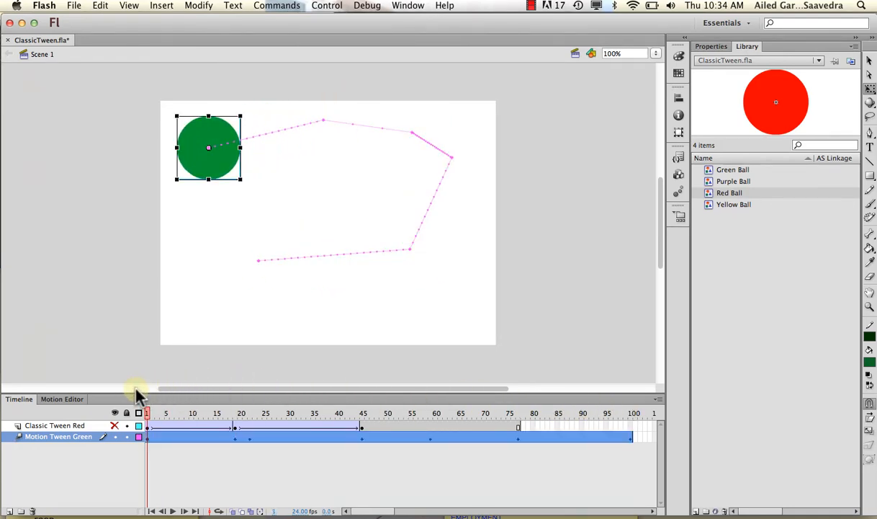